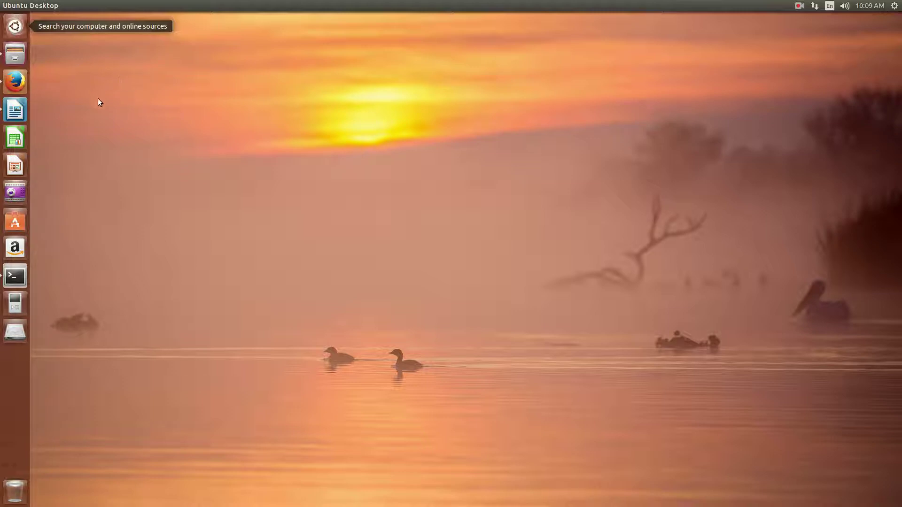
- Launch CompizConfig Settings Manager, view the Composite plugin settings, then close it
click(16, 27)
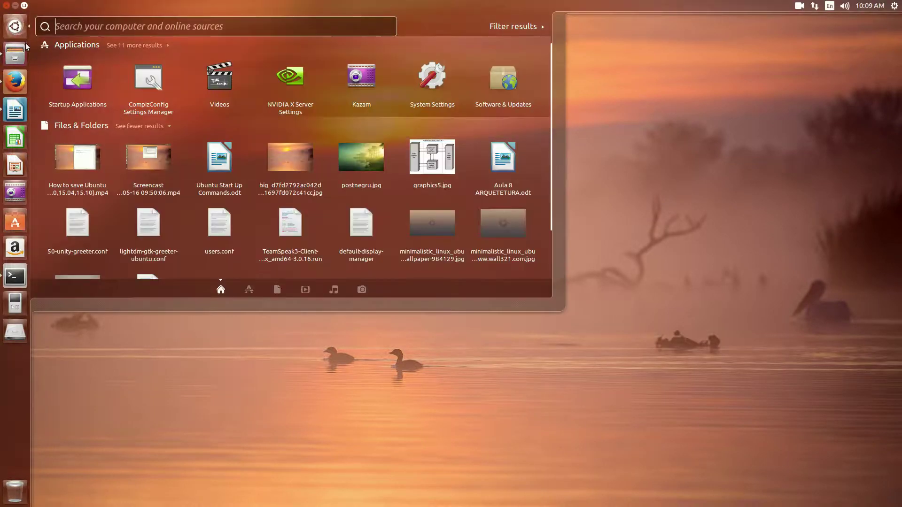
text(c)
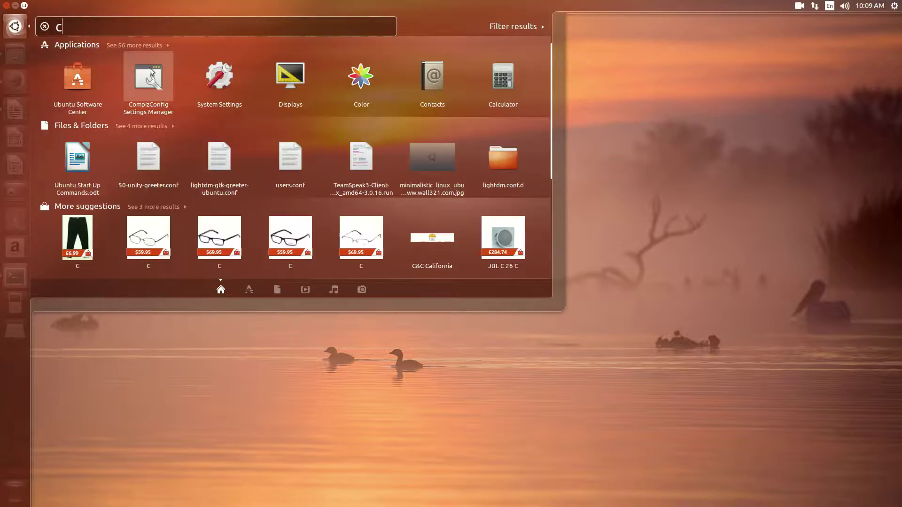
click(150, 68)
drag(586, 226, 179, 44)
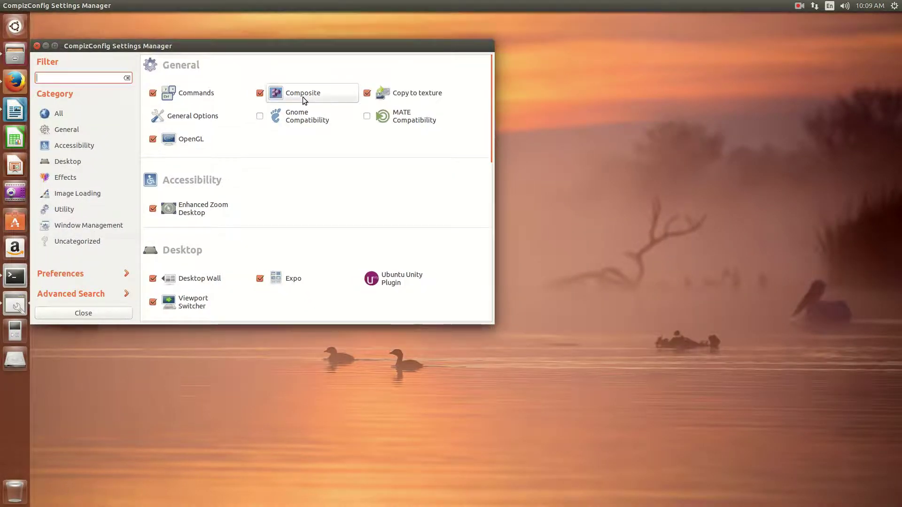
click(303, 97)
mouse_move(247, 43)
mouse_down()
mouse_move(297, 53)
mouse_move(399, 44)
mouse_up()
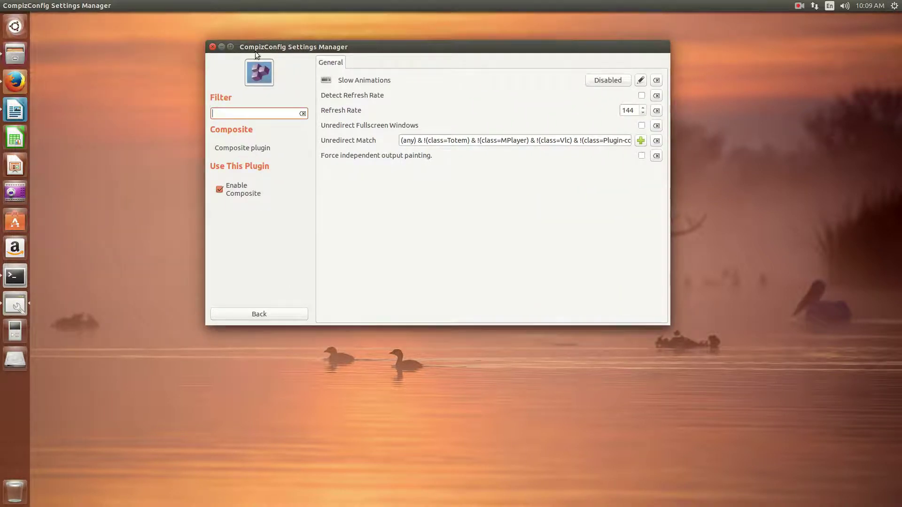
drag(299, 46, 284, 42)
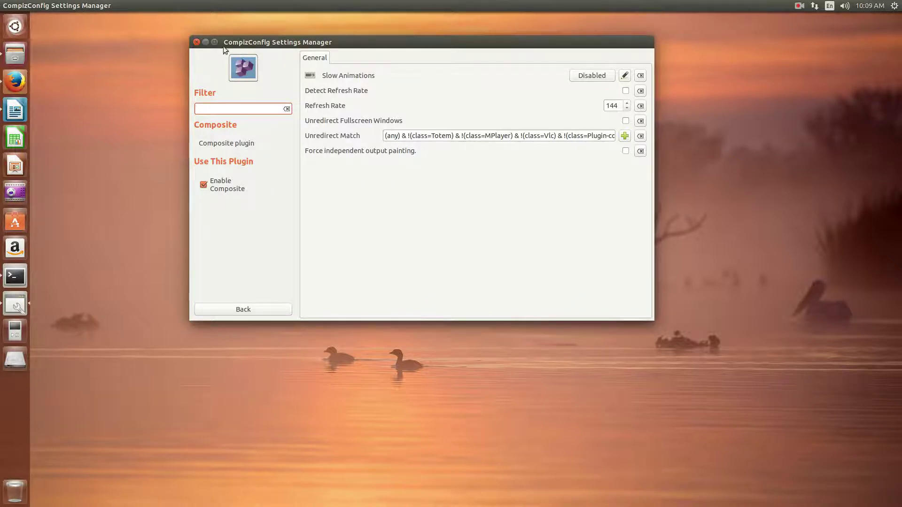
click(196, 42)
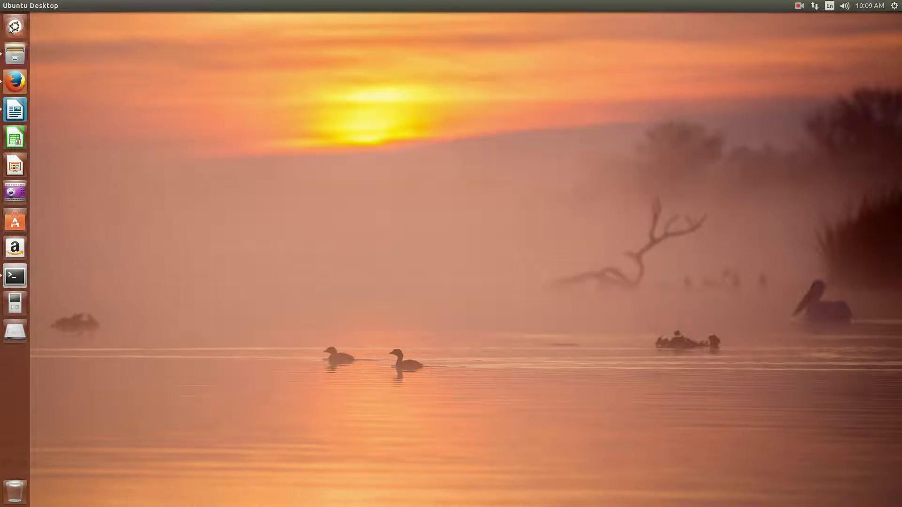
- Relaunch CompizConfig from the Dash and reopen the Composite plugin page showing 144
key(super)
text(com)
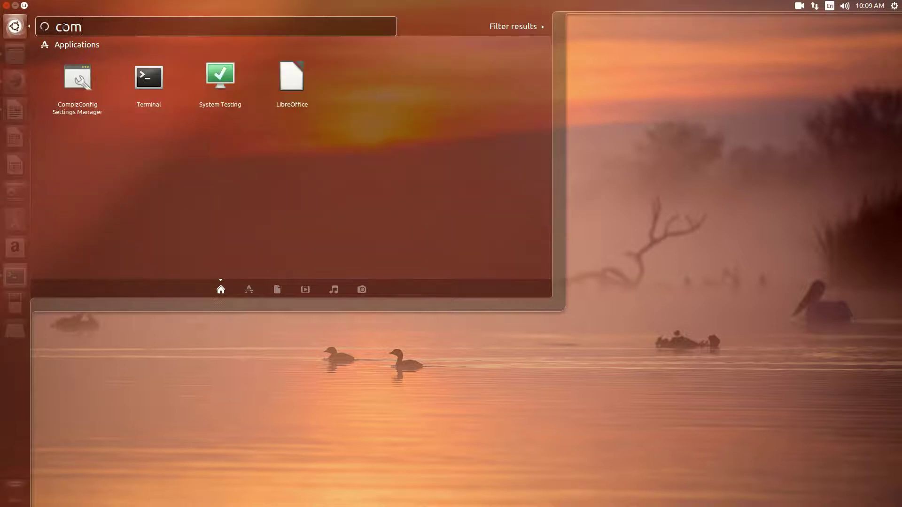
key(Return)
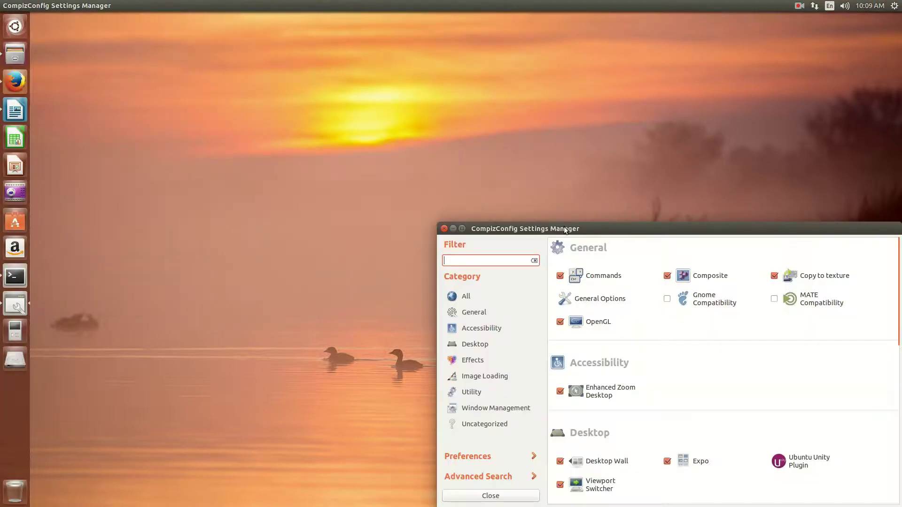
drag(564, 229, 217, 83)
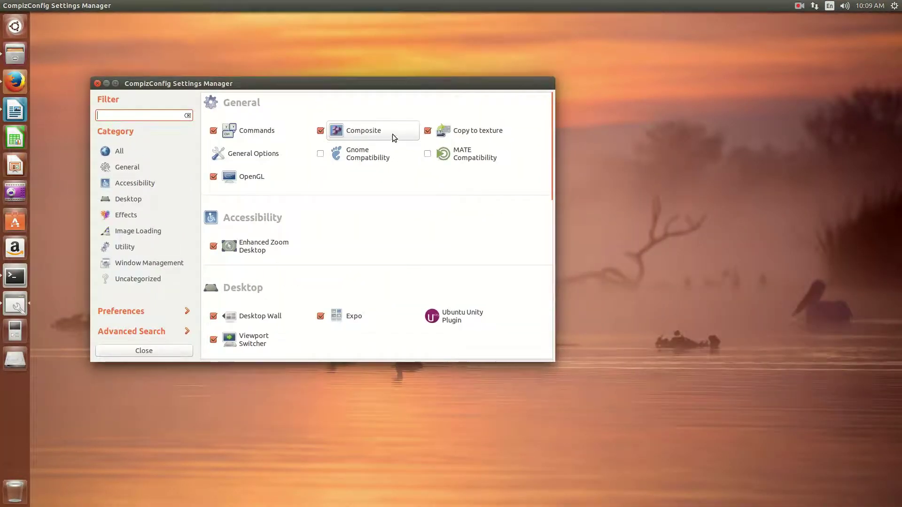
click(390, 135)
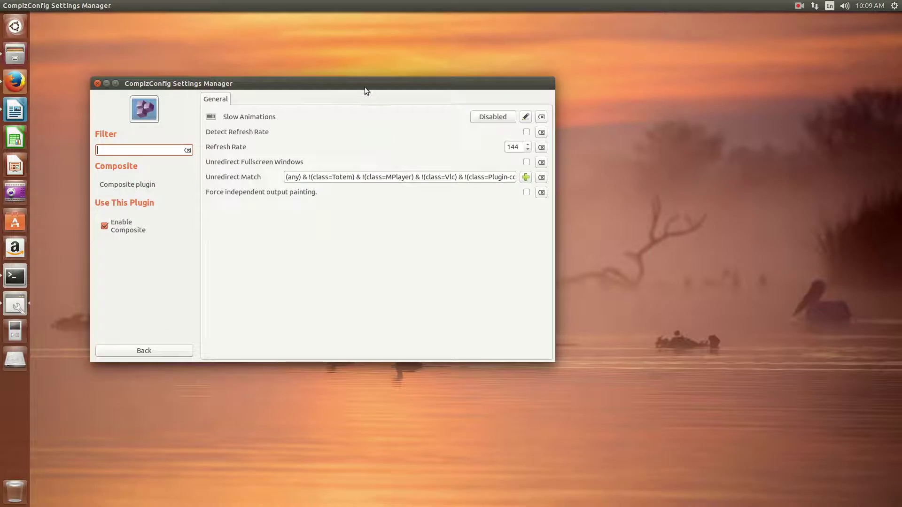
drag(365, 85, 368, 73)
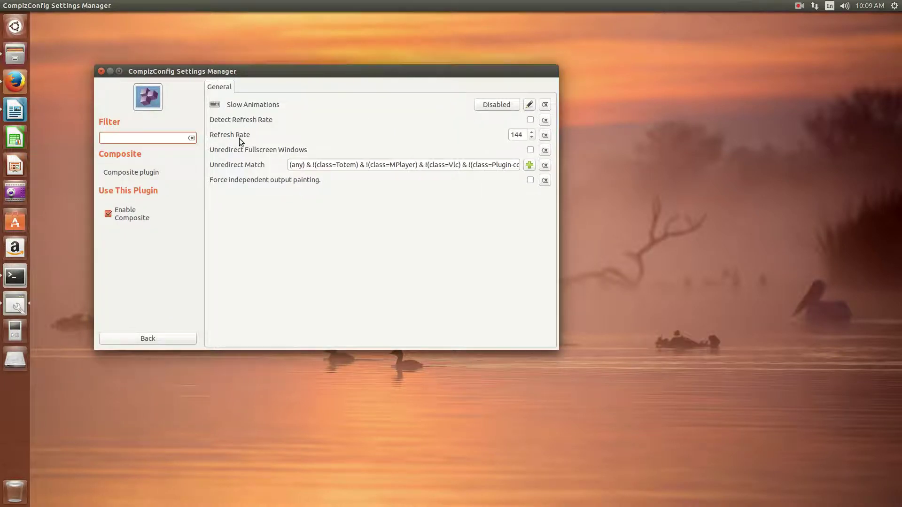
- Select the Composite Refresh Rate value 144, then close CompizConfig Settings Manager
double_click(513, 136)
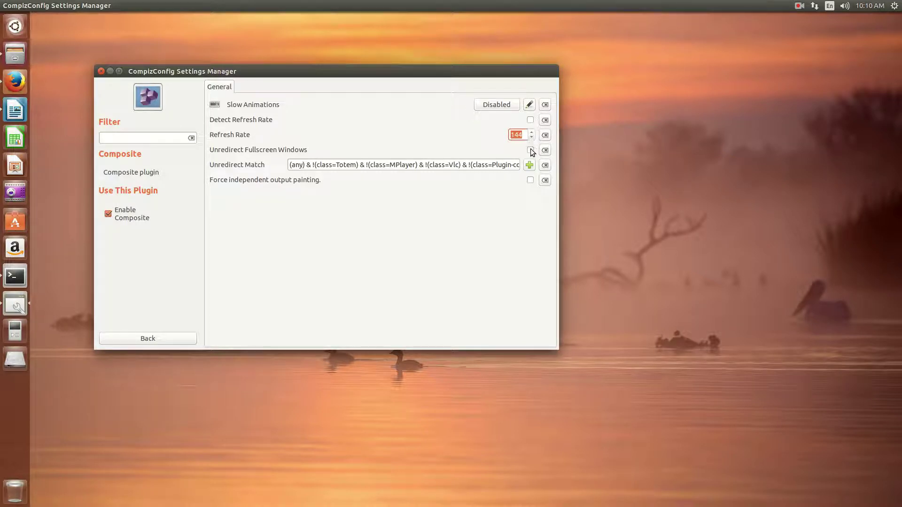
click(101, 71)
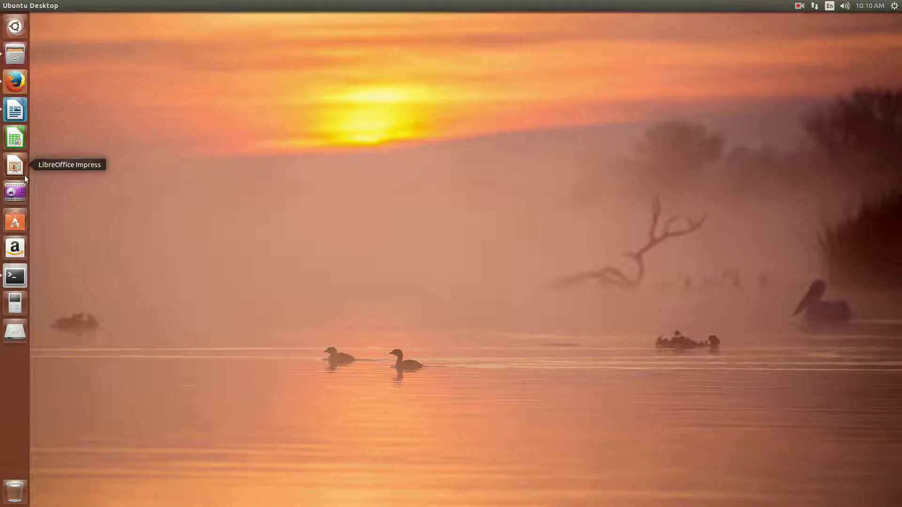
- Run xrandr in a new terminal to confirm DVI-I-1 at 1920x1080, 144 Hz
key(ctrl+alt+t)
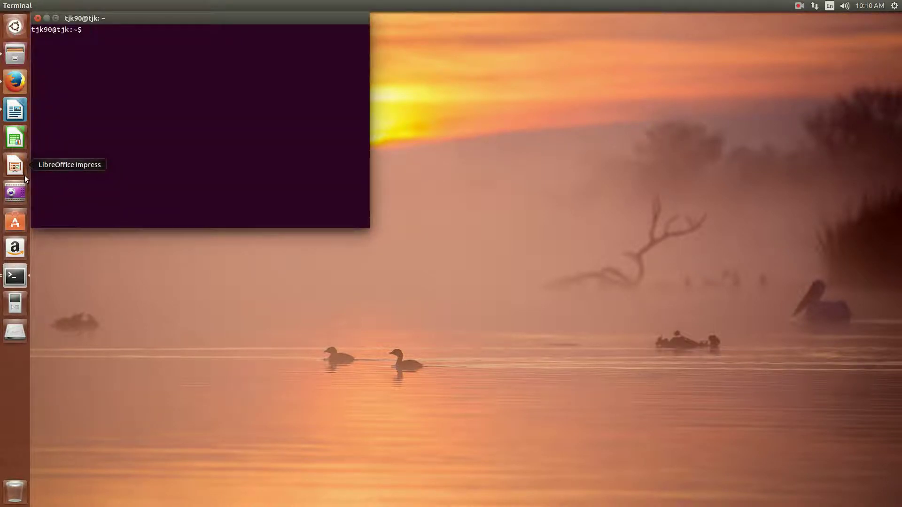
text(xrandr)
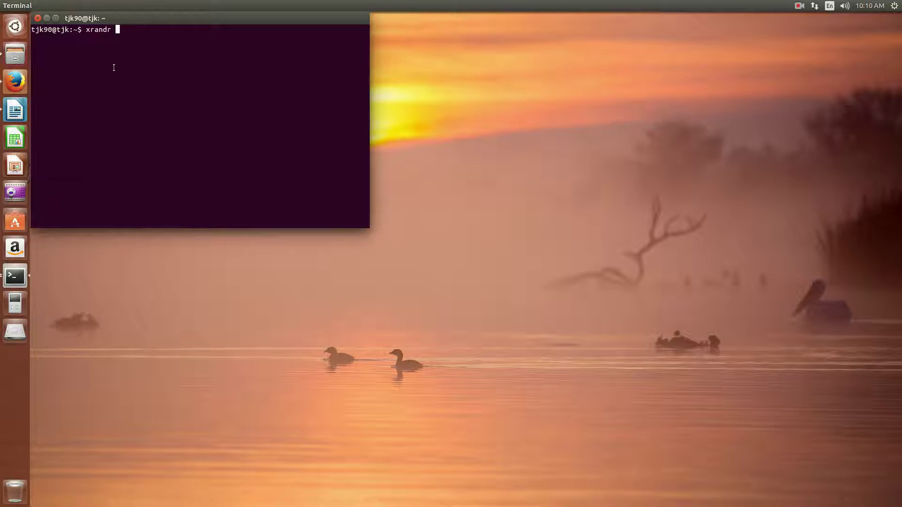
key(Return)
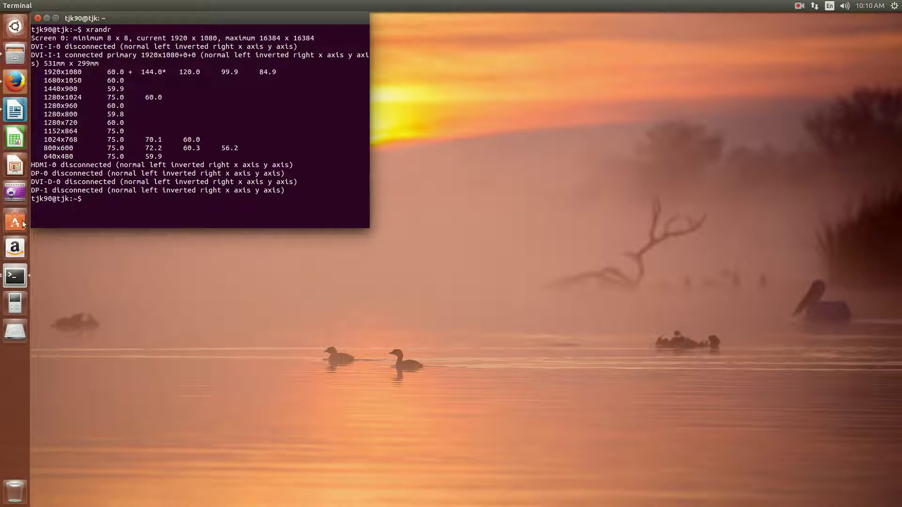
click(13, 57)
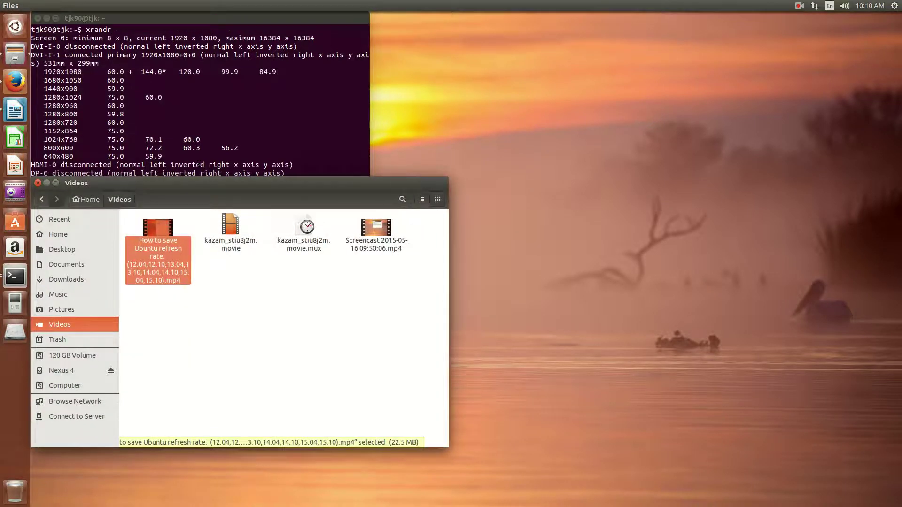
click(47, 183)
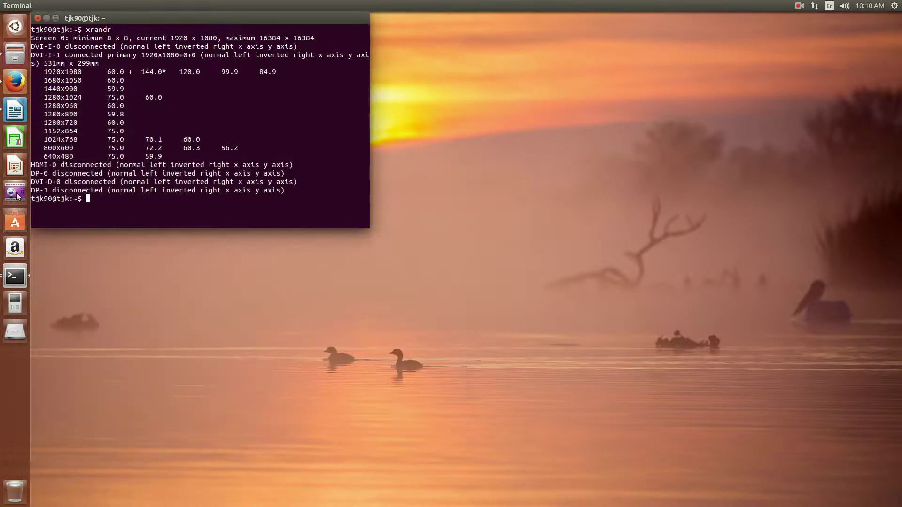
- Copy the xrandr 144 Hz line from the Writer notes and paste it at the terminal prompt
click(15, 110)
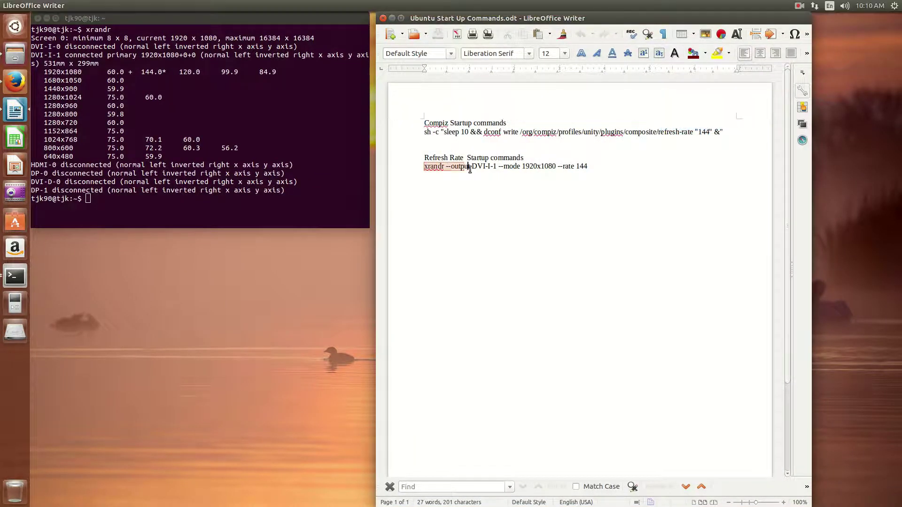
drag(423, 166, 587, 167)
right_click(588, 170)
click(587, 185)
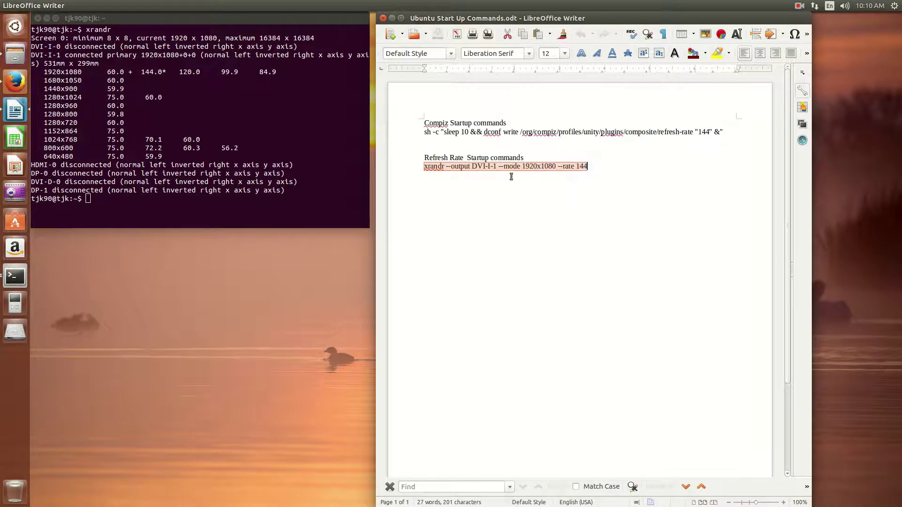
key(alt+Tab)
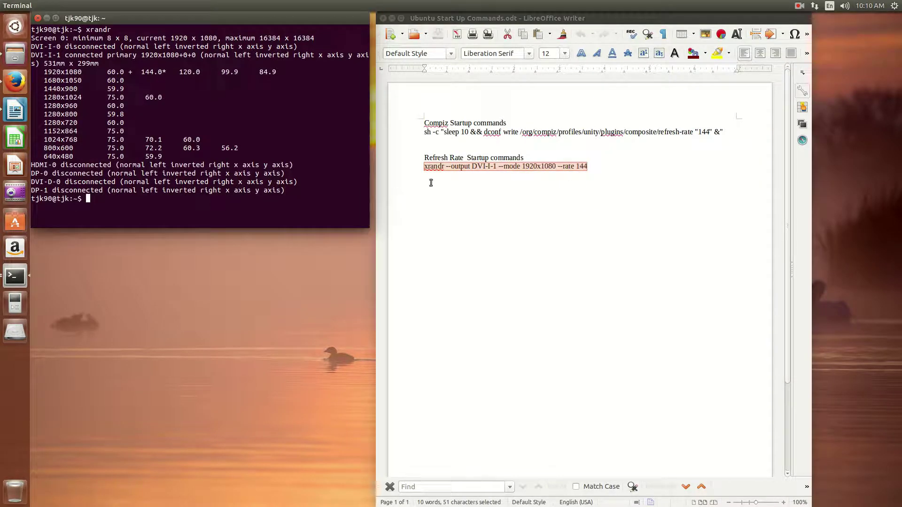
right_click(176, 202)
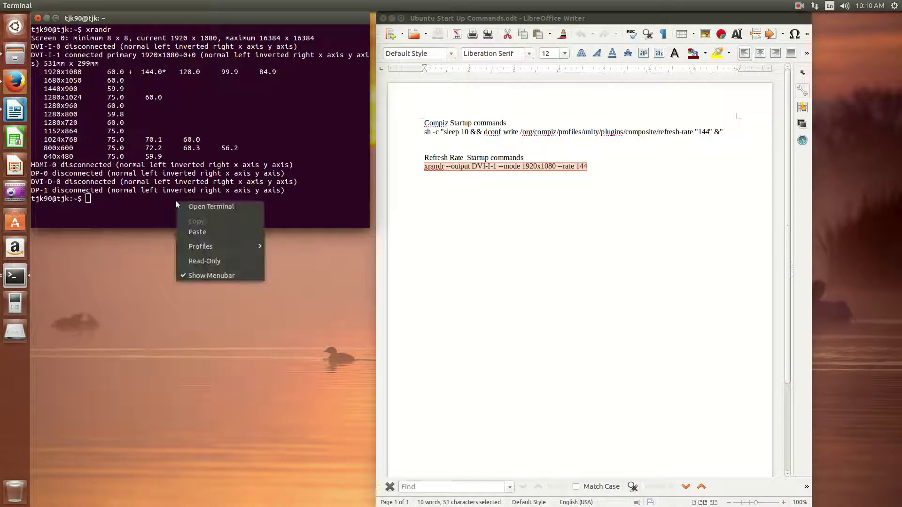
click(198, 232)
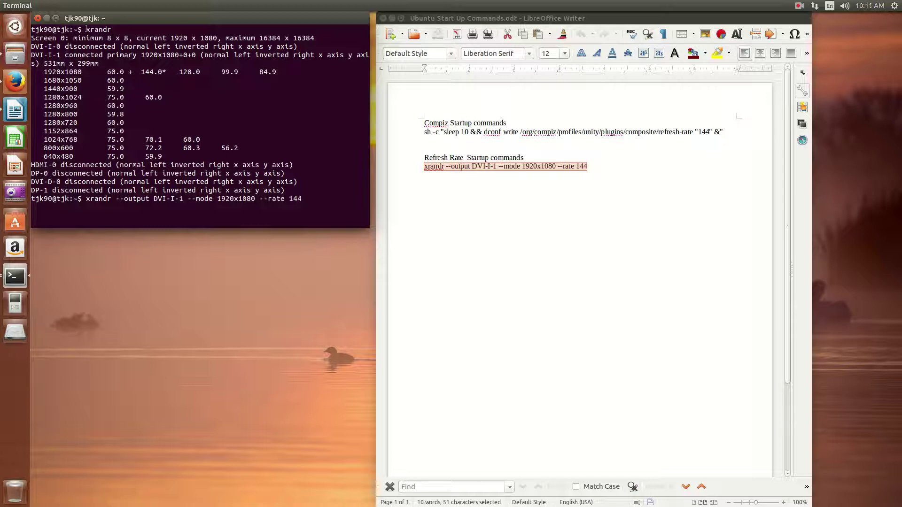
drag(85, 29, 119, 29)
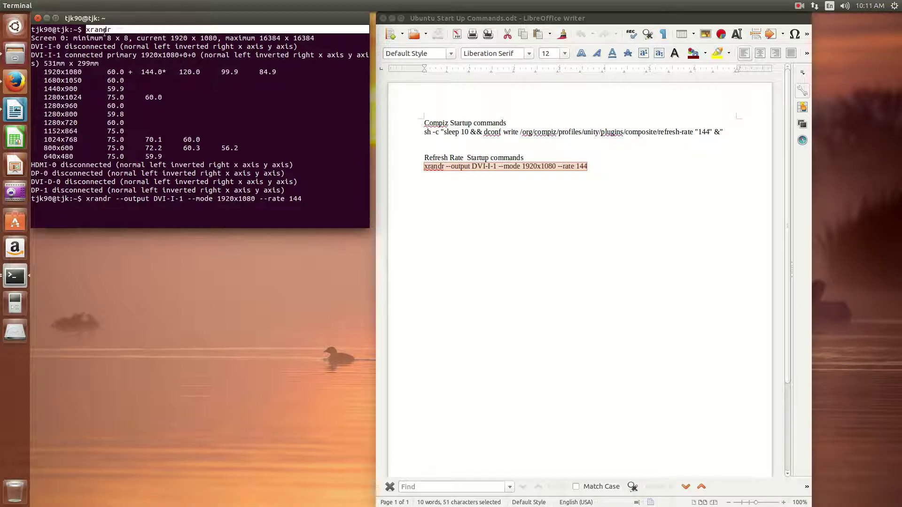
click(123, 49)
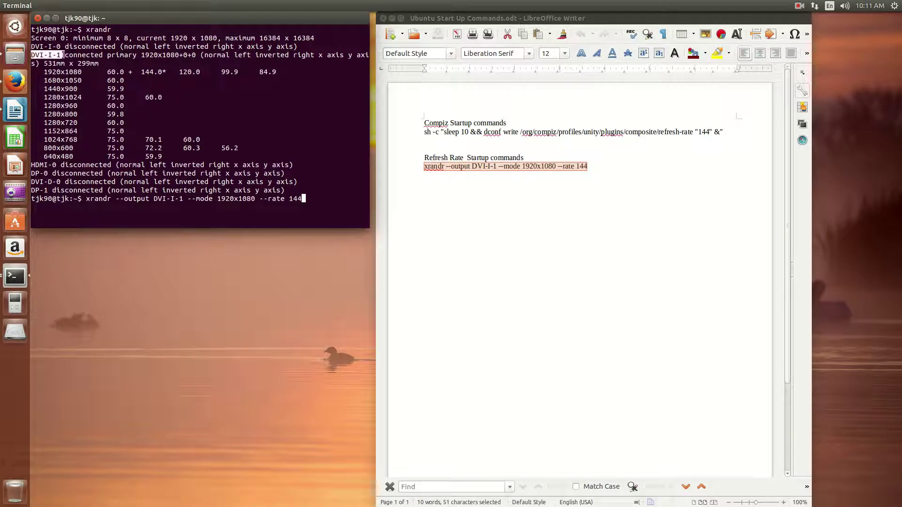
drag(32, 54, 65, 55)
click(31, 58)
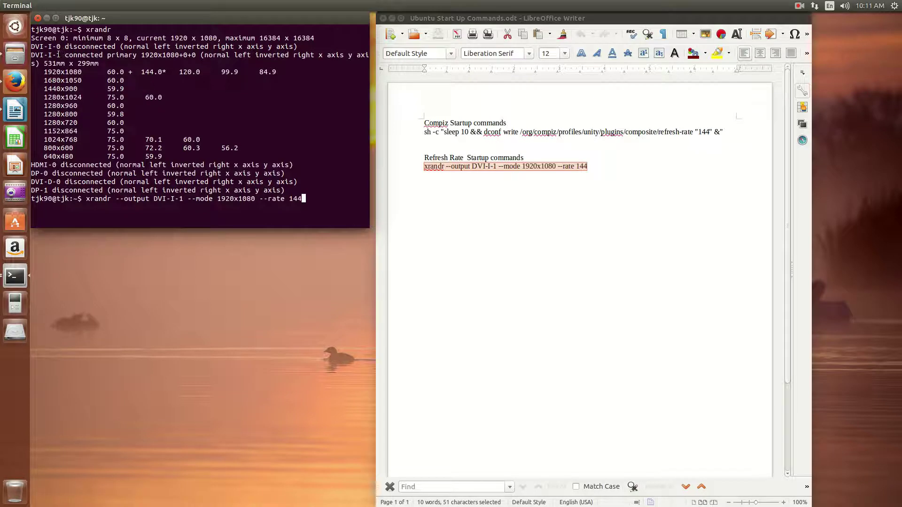
drag(59, 55, 40, 54)
click(65, 207)
drag(167, 200, 171, 207)
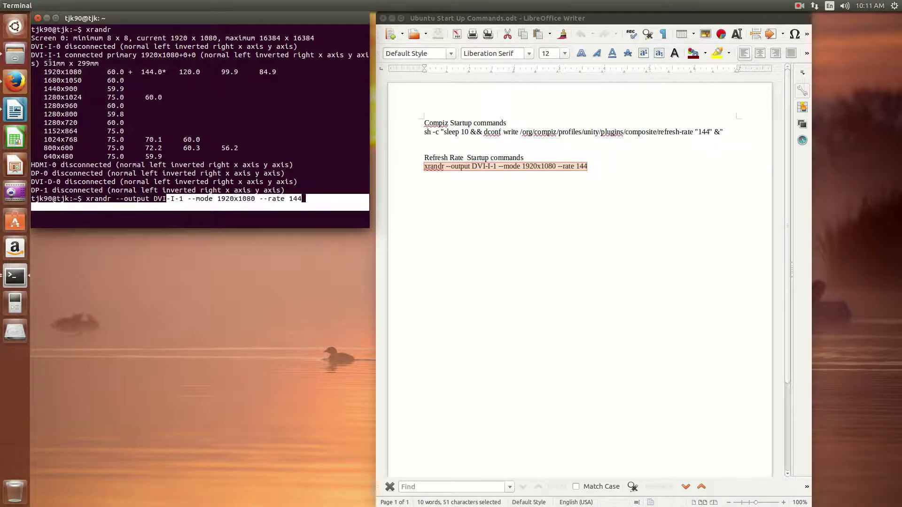
click(162, 198)
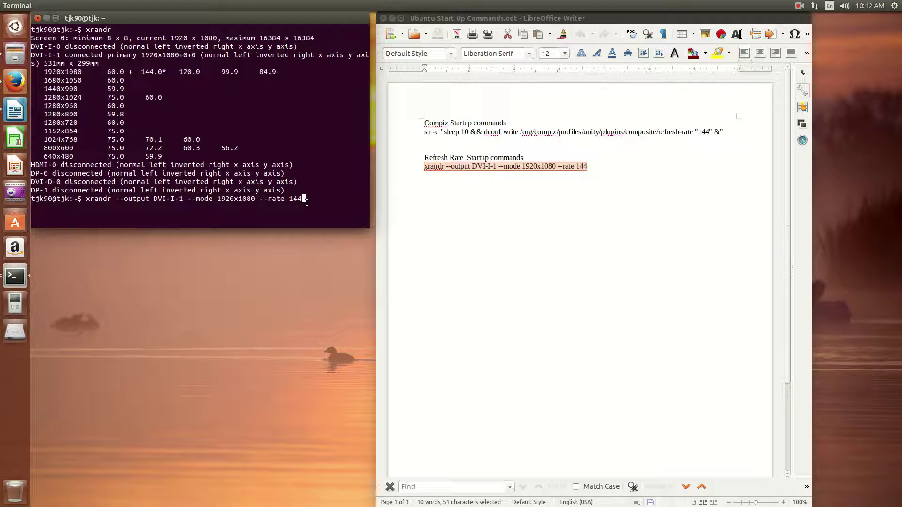
click(21, 33)
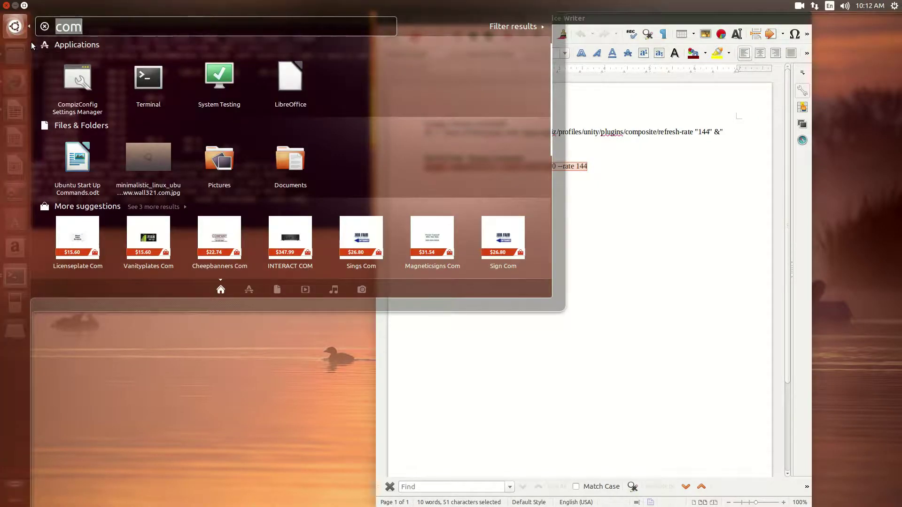
- Search the Dash for 'start' and launch Startup Applications, moving its window left
text(start)
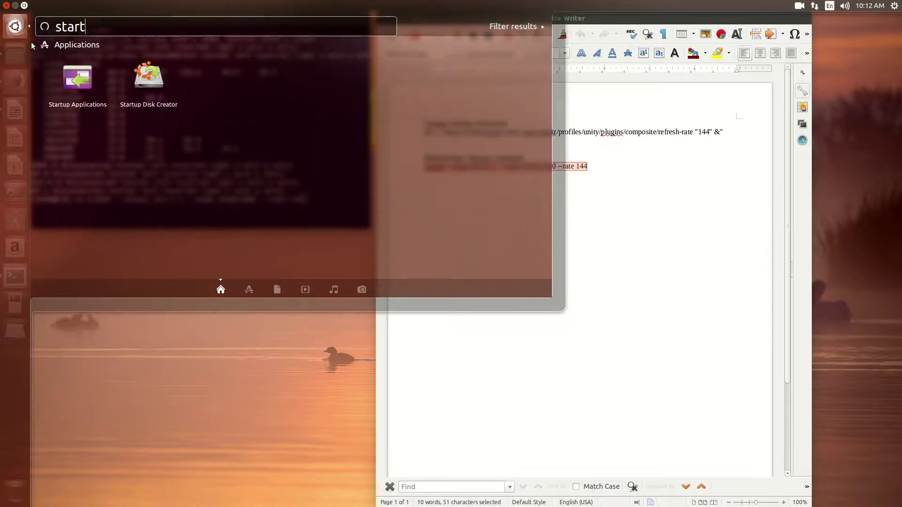
click(73, 102)
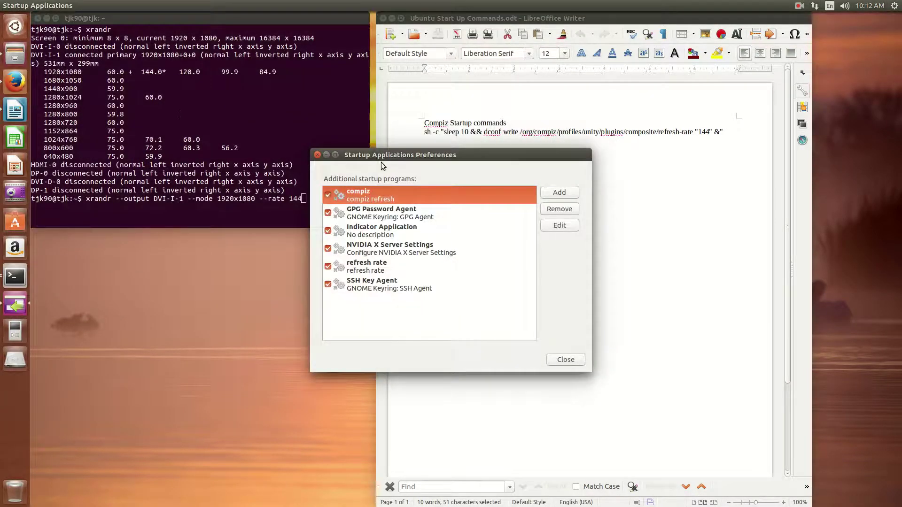
drag(380, 163, 154, 111)
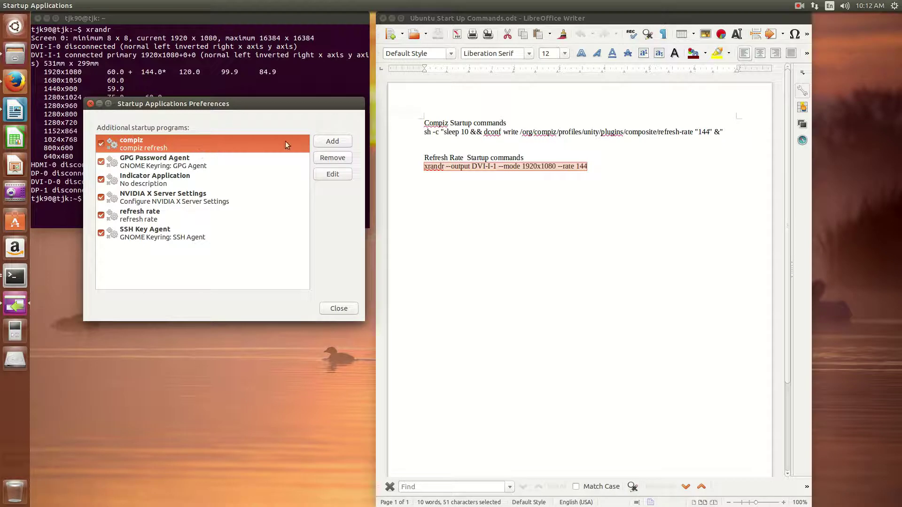
drag(282, 103, 278, 84)
click(328, 122)
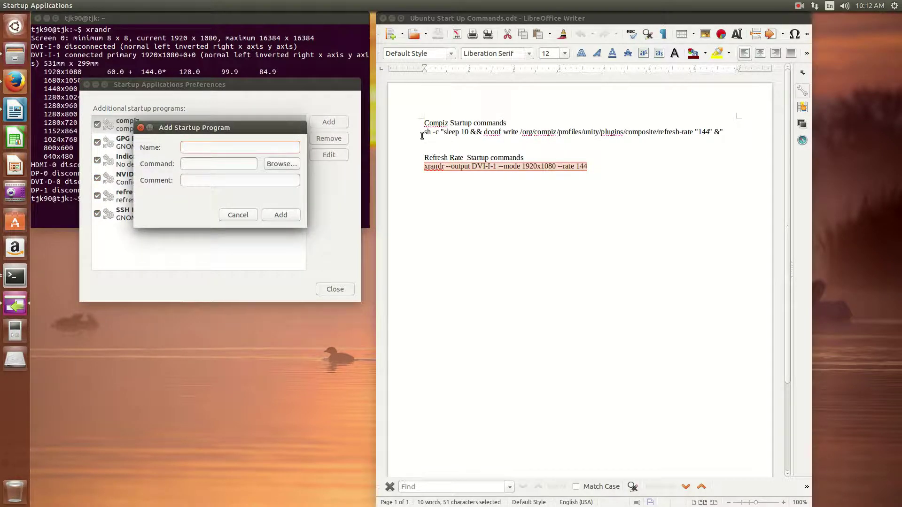
drag(424, 134, 727, 142)
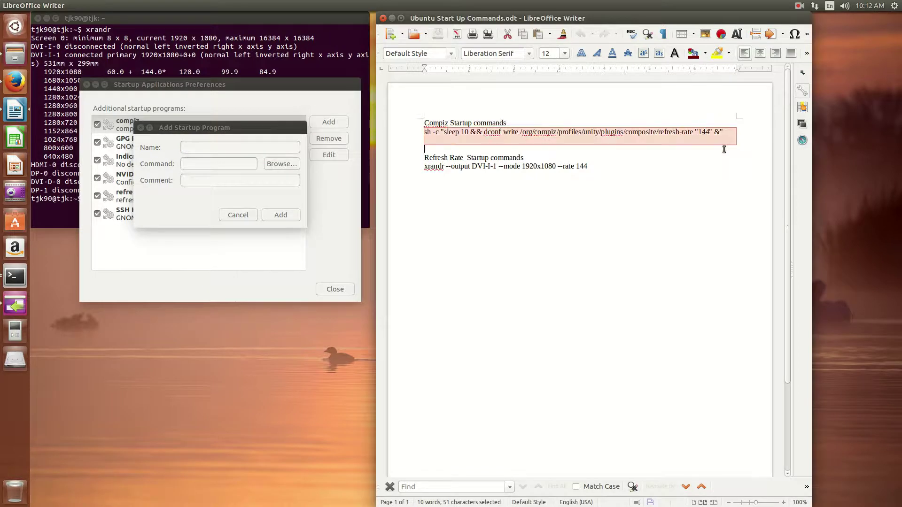
drag(727, 135, 424, 132)
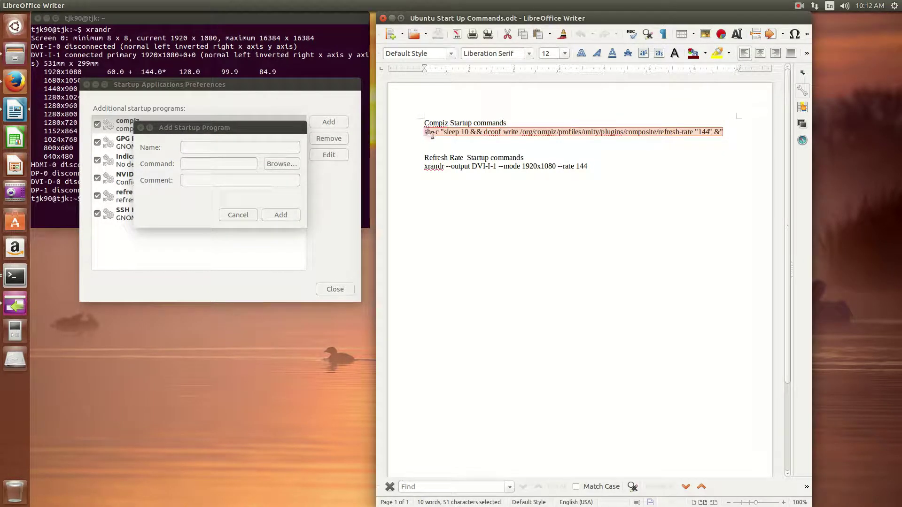
right_click(450, 134)
click(470, 144)
click(191, 161)
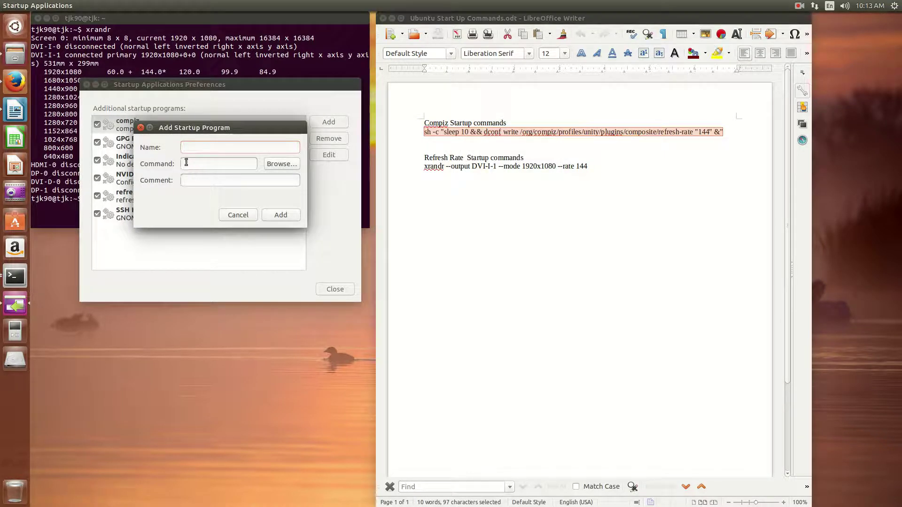
right_click(188, 159)
click(212, 188)
key(ctrl+v)
double_click(239, 164)
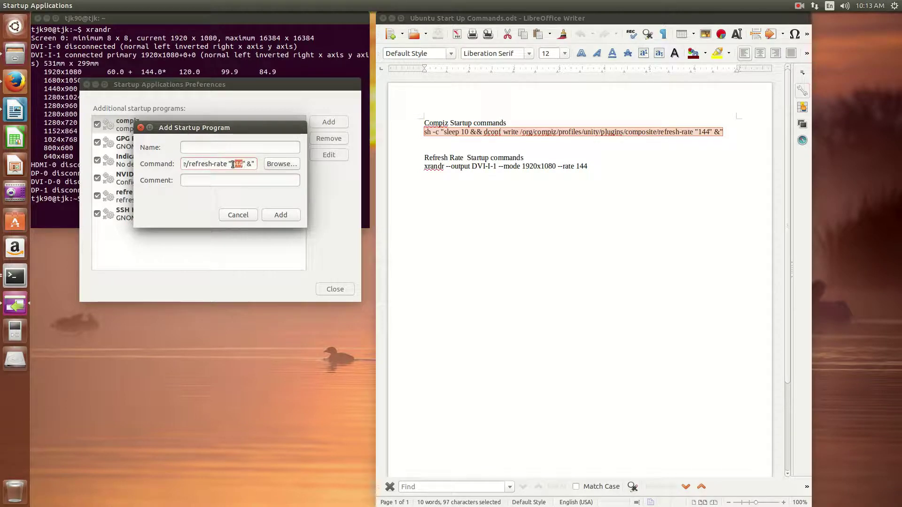
drag(235, 165, 243, 164)
drag(234, 165, 237, 165)
click(199, 178)
drag(187, 133, 286, 96)
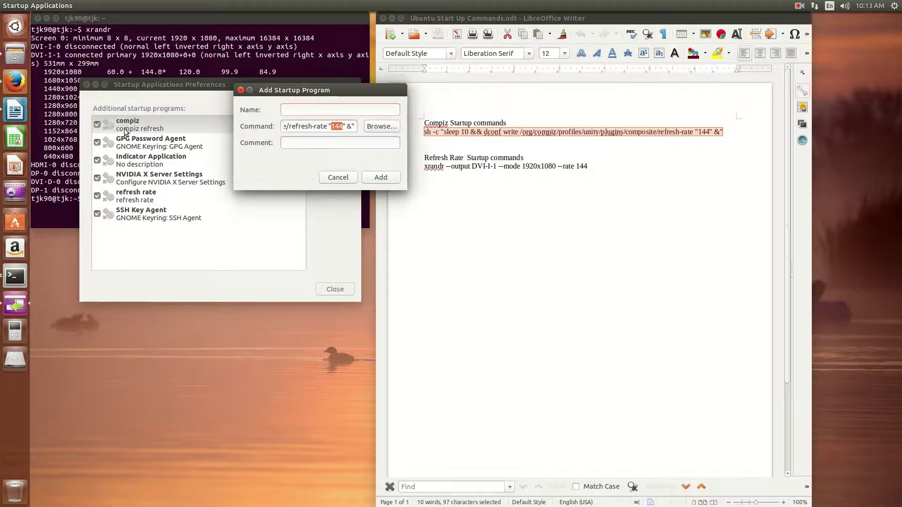
key(Tab)
click(312, 143)
click(345, 176)
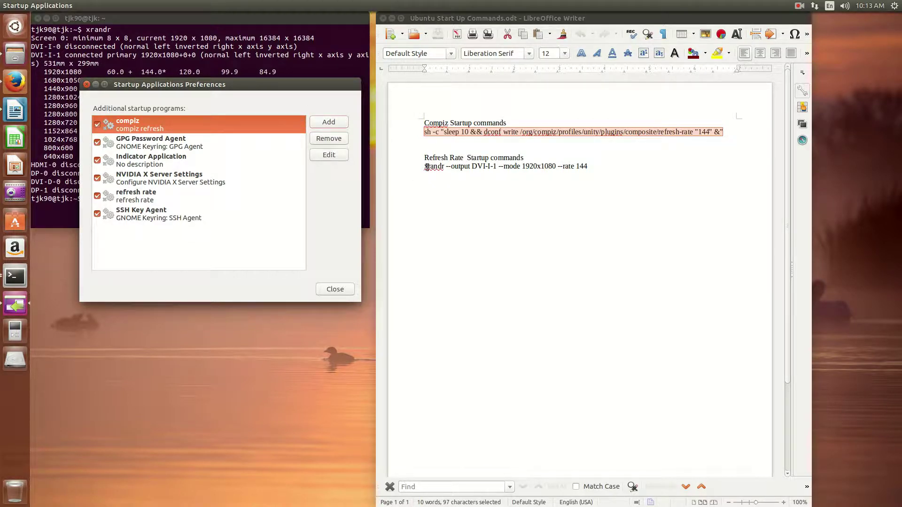
drag(422, 166, 588, 168)
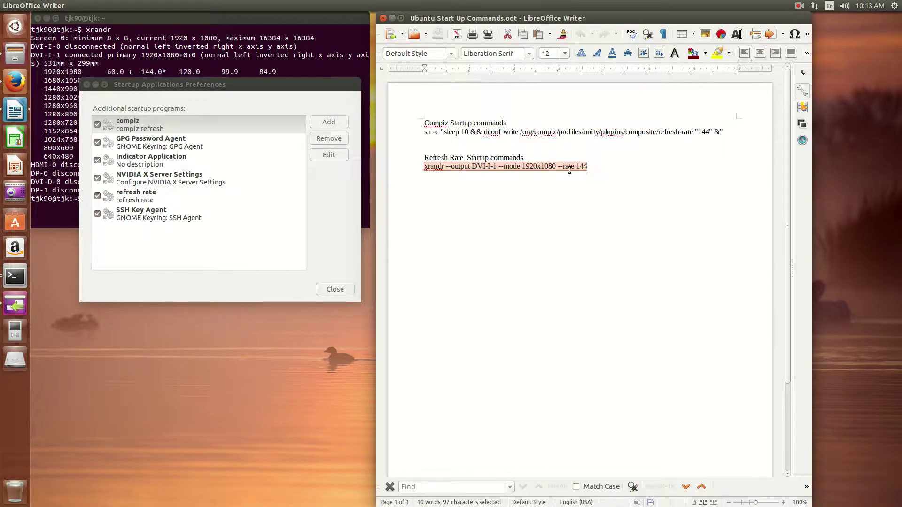
- Start a new startup entry and paste the copied xrandr command into its Command field
click(321, 125)
click(318, 124)
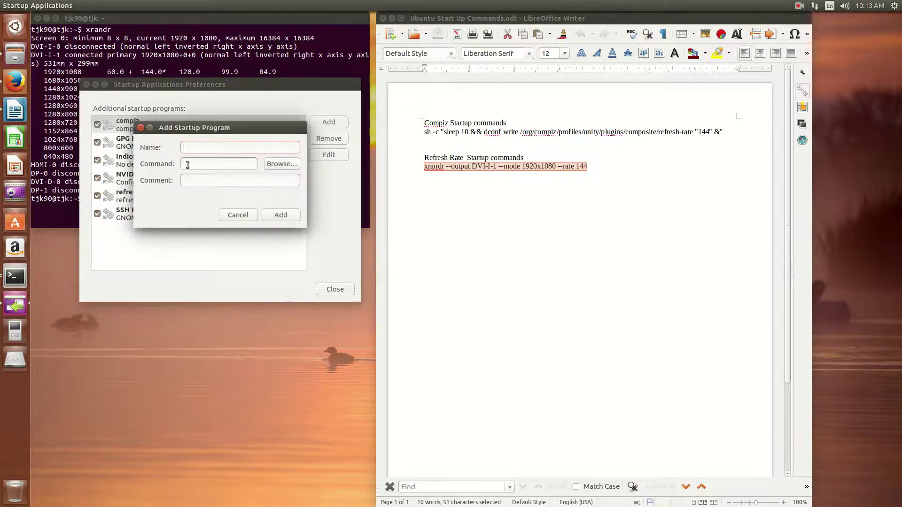
click(226, 163)
right_click(444, 169)
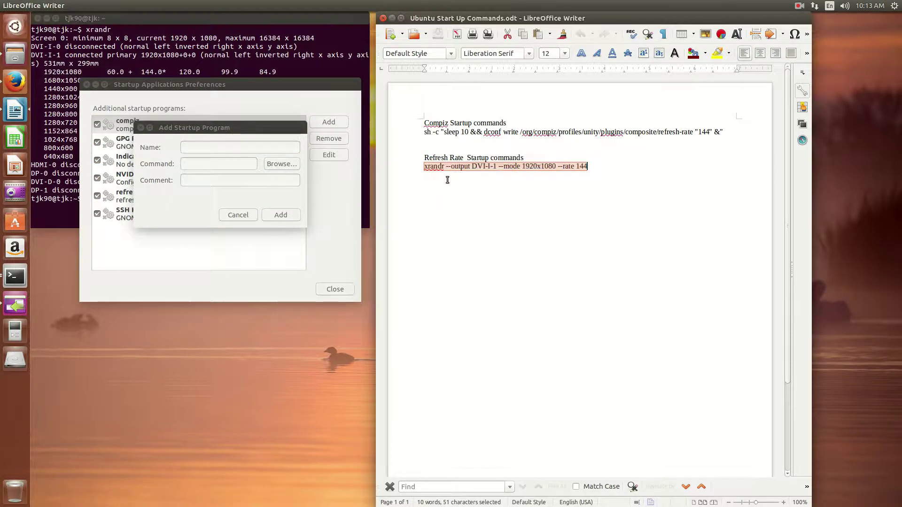
click(452, 186)
click(225, 163)
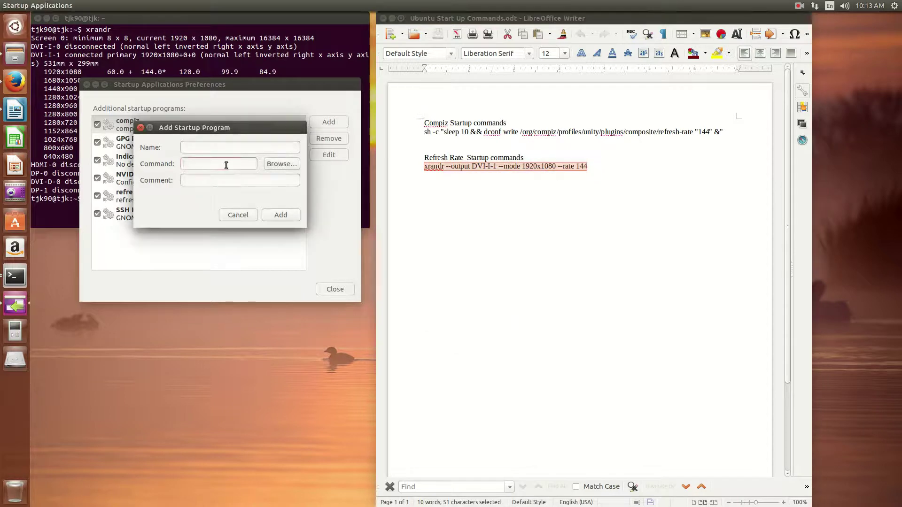
right_click(226, 165)
click(244, 192)
- Highlight the 144 rate in the pasted command, then cancel the entry and close Startup Applications
drag(223, 164, 176, 163)
key(Home)
drag(223, 163, 285, 167)
drag(241, 164, 263, 164)
drag(216, 125, 315, 104)
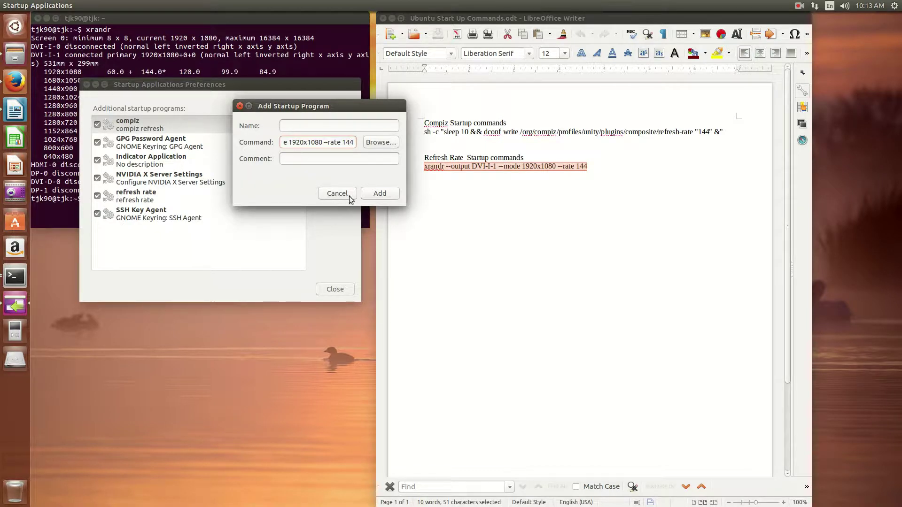
click(337, 194)
click(333, 289)
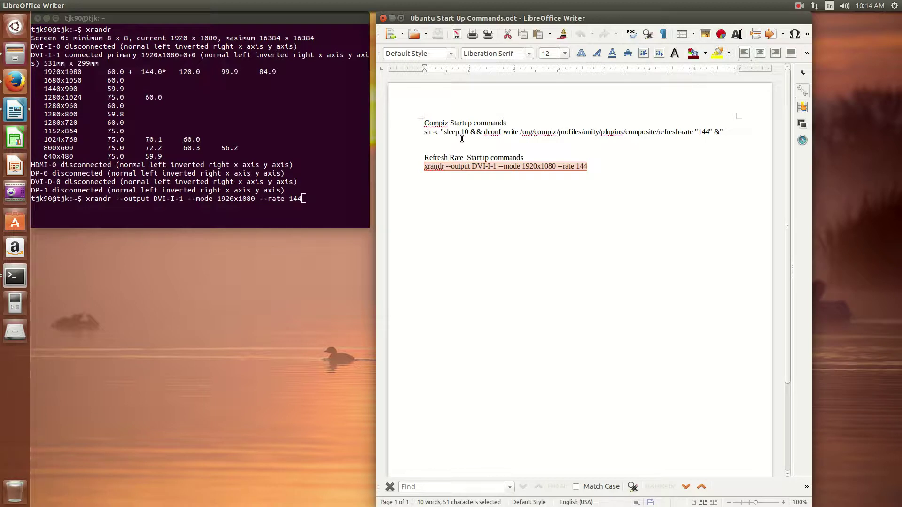
- Point out the 10-second delay in the compiz sh -c line, then minimise Writer and centre Terminal
drag(461, 134, 467, 137)
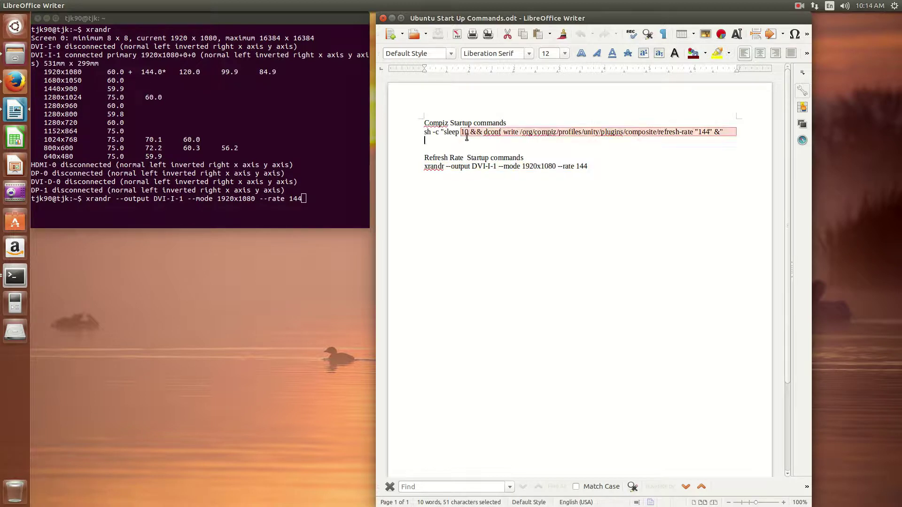
double_click(466, 137)
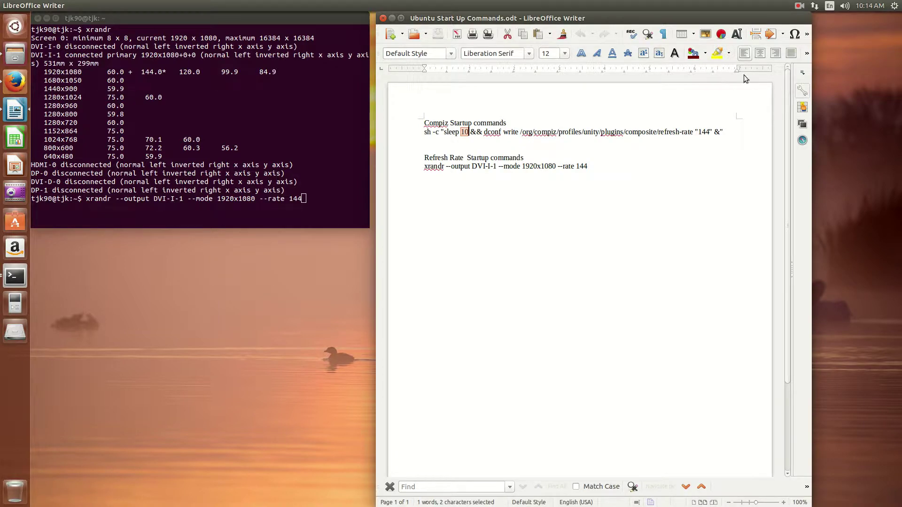
click(392, 18)
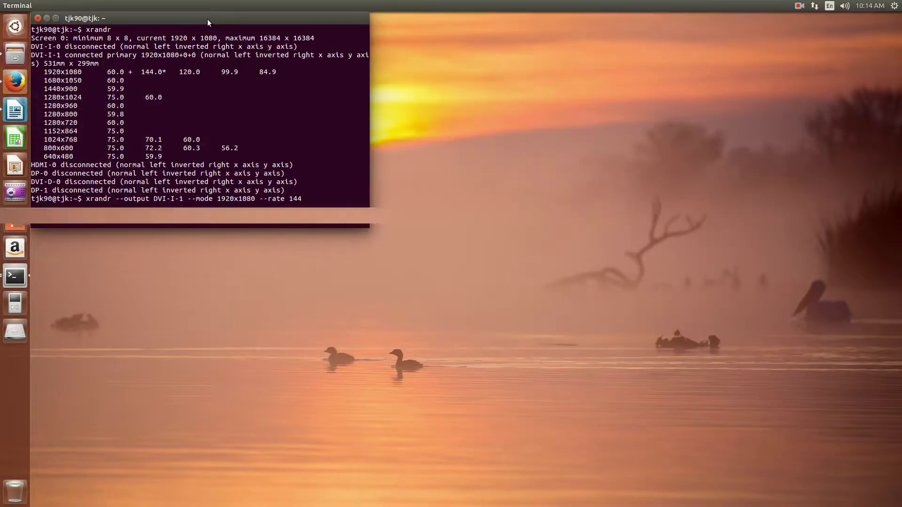
drag(207, 19, 386, 43)
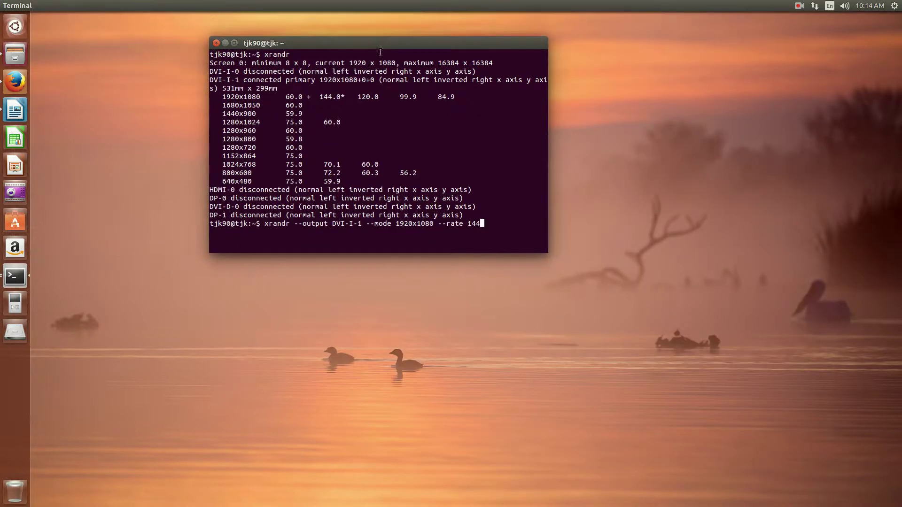
click(15, 26)
text(n)
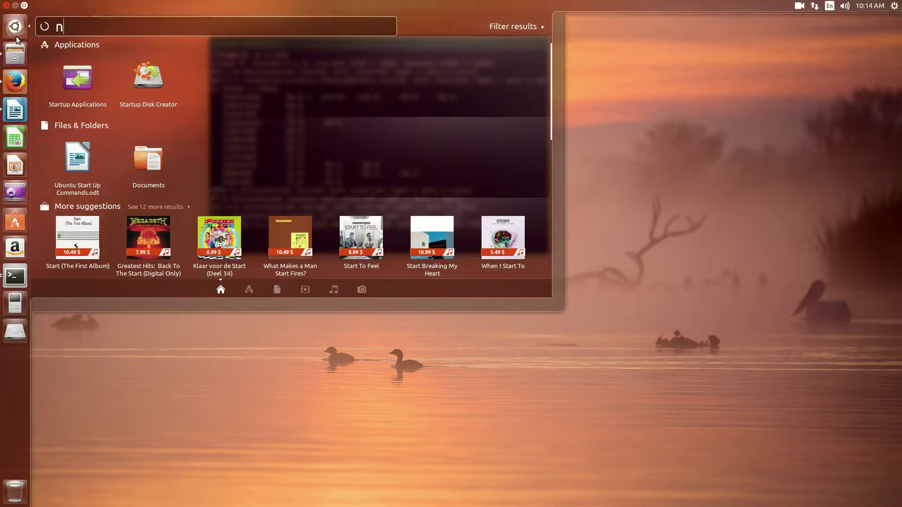
text(v)
key(Return)
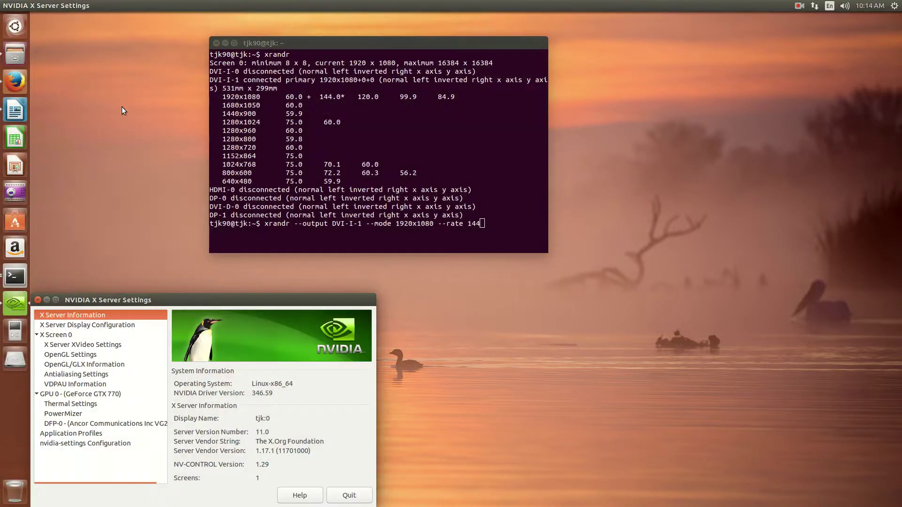
key(Down)
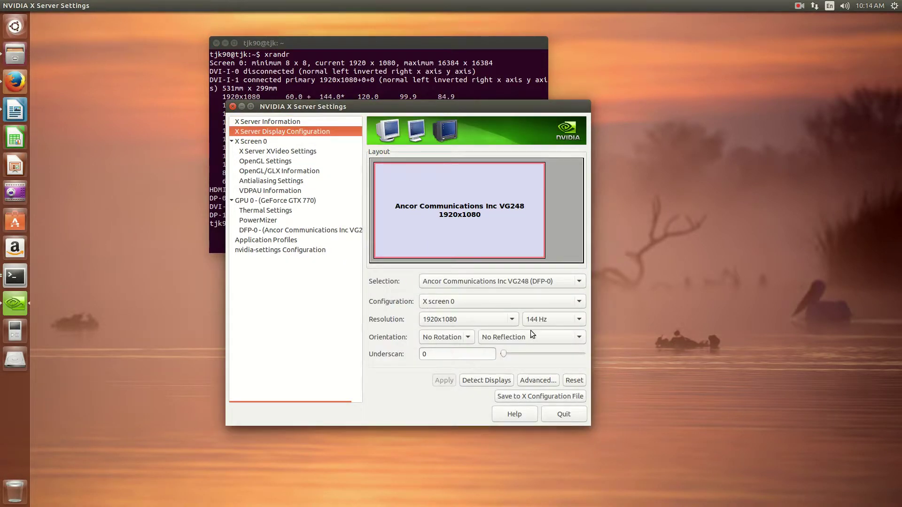
click(511, 398)
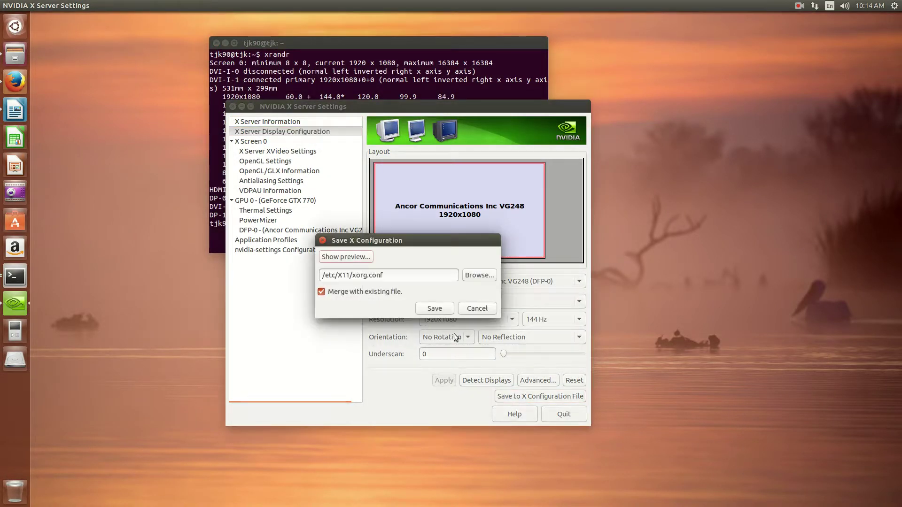
click(477, 309)
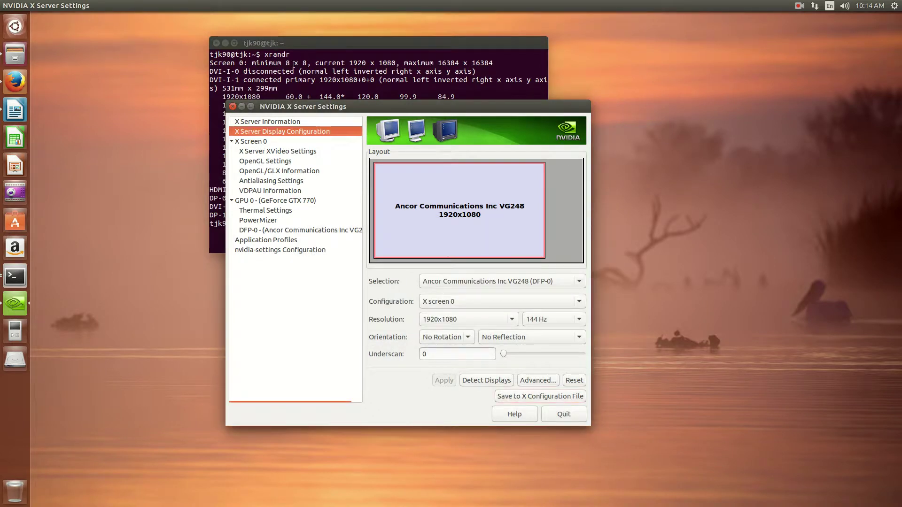
click(232, 107)
click(429, 302)
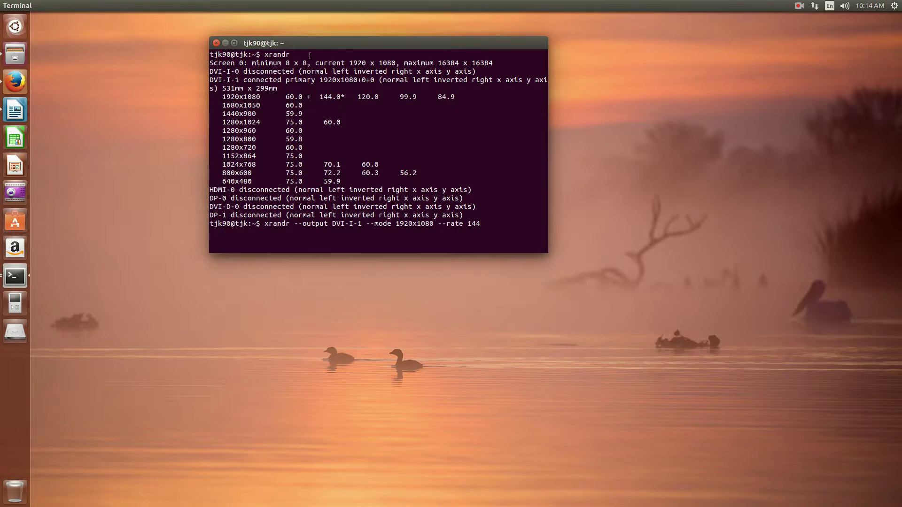
- Shift the Terminal window aside and close it, leaving only the sunset wallpaper
drag(290, 42, 249, 69)
click(176, 69)
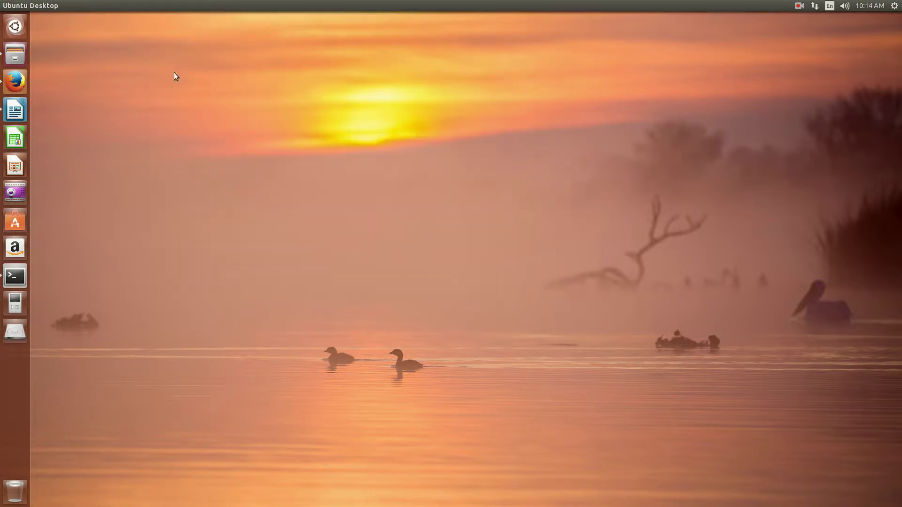
mouse_move(369, 97)
mouse_down()
mouse_move(634, 144)
mouse_move(332, 308)
mouse_move(38, 121)
mouse_move(419, 177)
mouse_move(81, 180)
mouse_move(152, 117)
mouse_up()
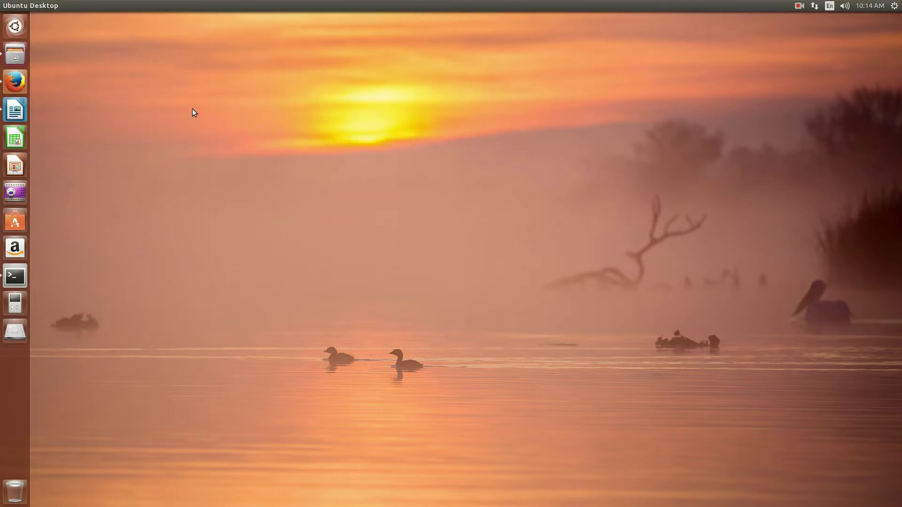